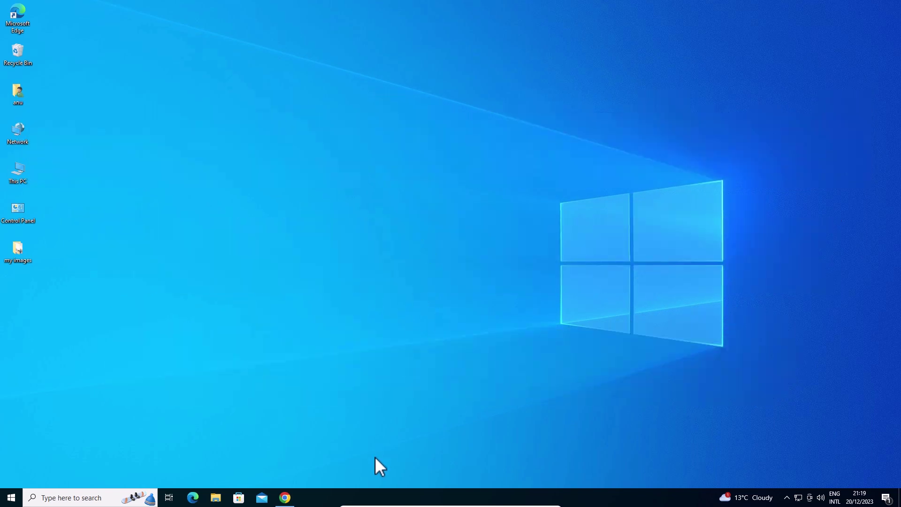
# - Open netflix.com in a new tab from the Netflix search result's link menu
pyautogui.click(285, 498)
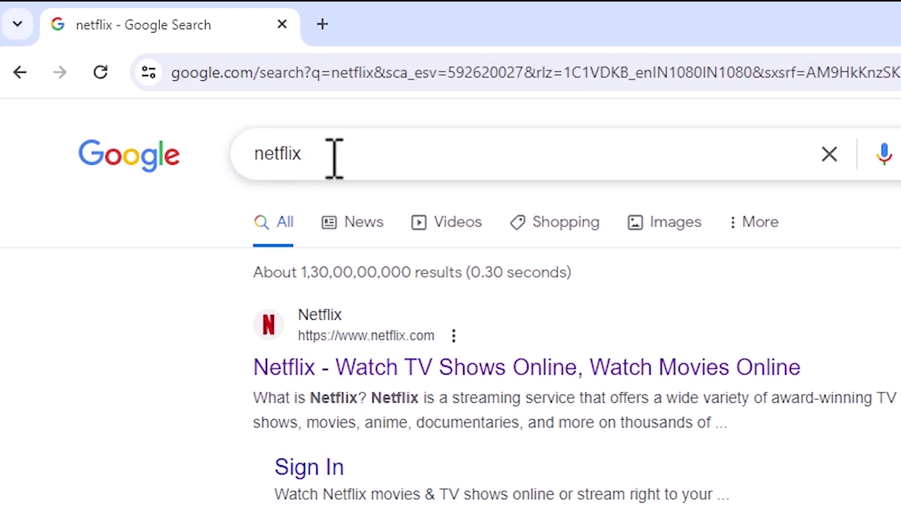
pyautogui.click(334, 151)
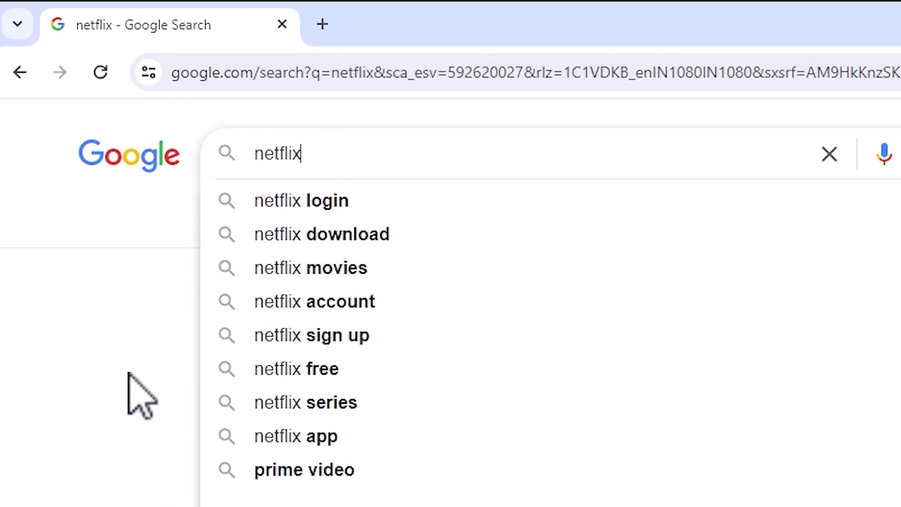
pyautogui.click(134, 394)
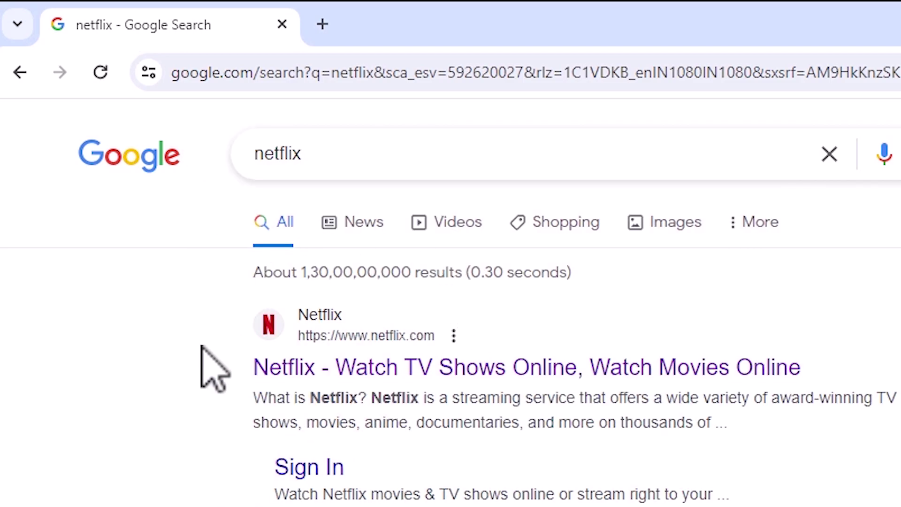
pyautogui.rightClick(371, 366)
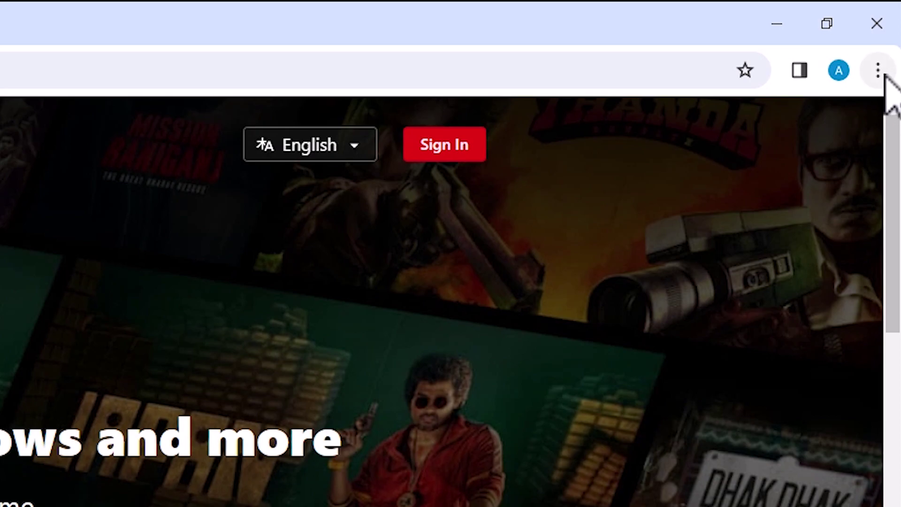
# - Choose Create shortcut from Chrome's Save and share menu for the Netflix page
pyautogui.click(879, 72)
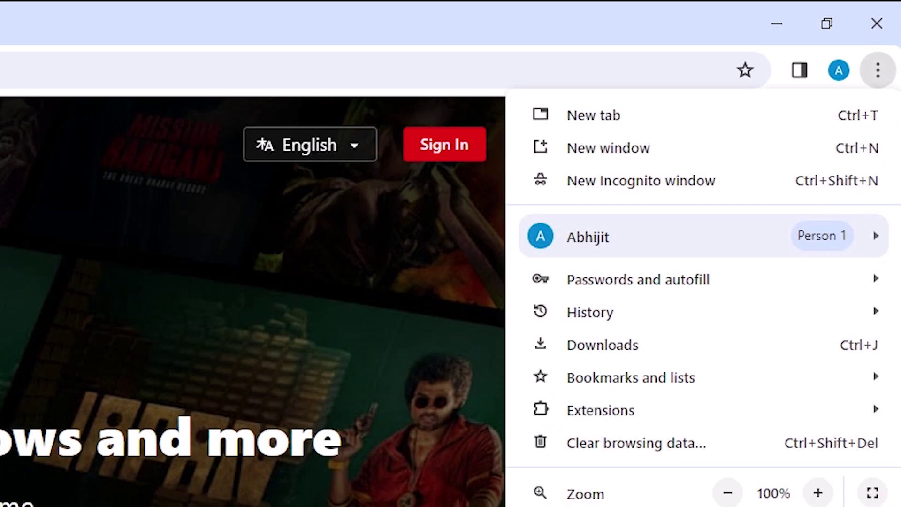
pyautogui.moveTo(614, 219)
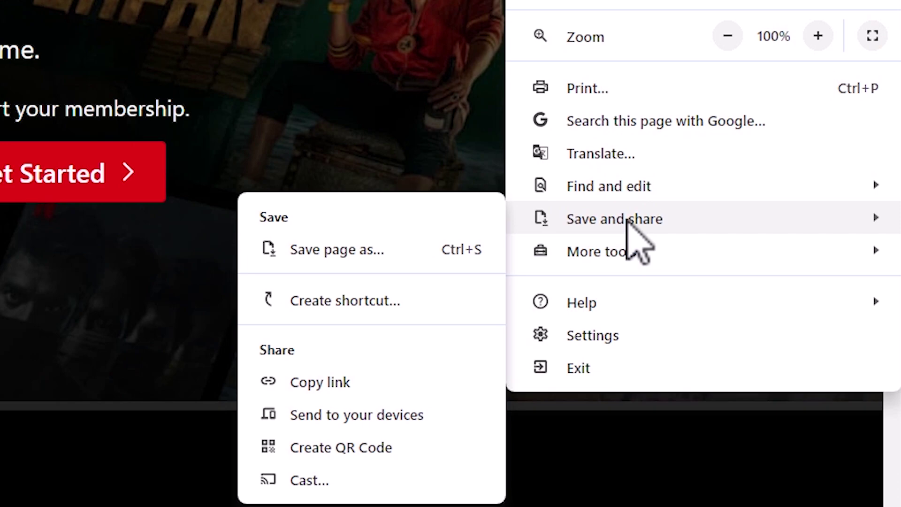
pyautogui.click(344, 301)
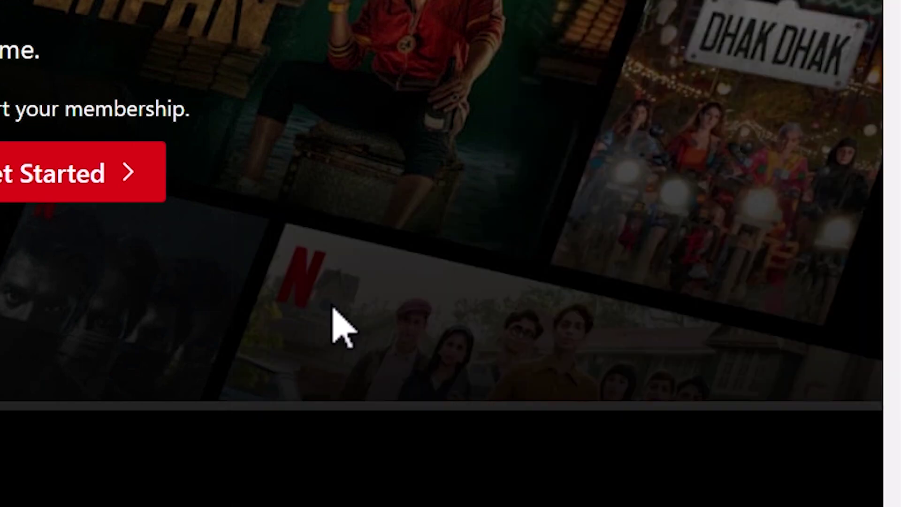
# - Create a shortcut named 'Netflix', with 'India' removed, set to open as a window
pyautogui.click(302, 172)
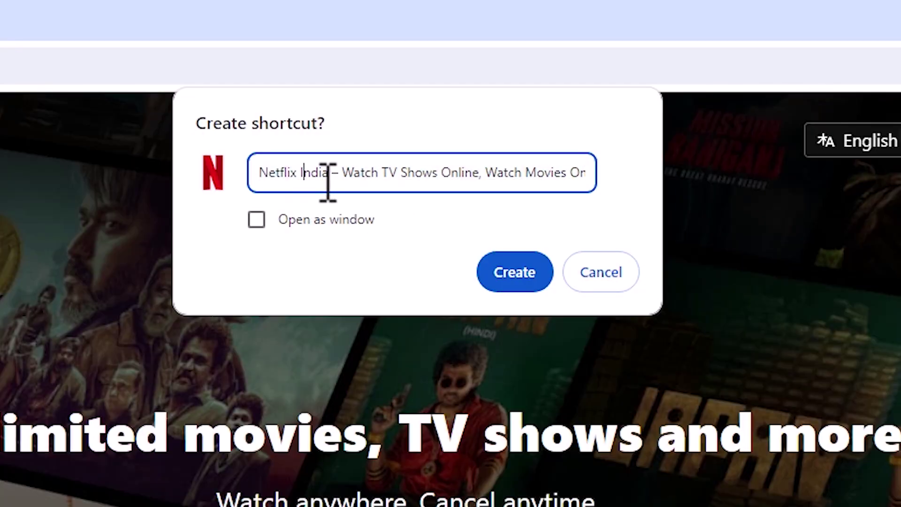
pyautogui.hotkey('shift', 'End')
pyautogui.press('Delete')
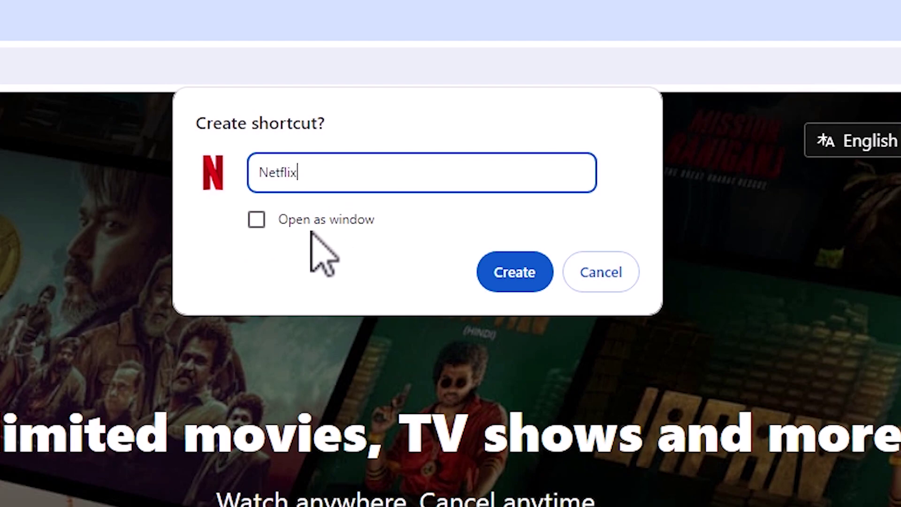
pyautogui.click(258, 221)
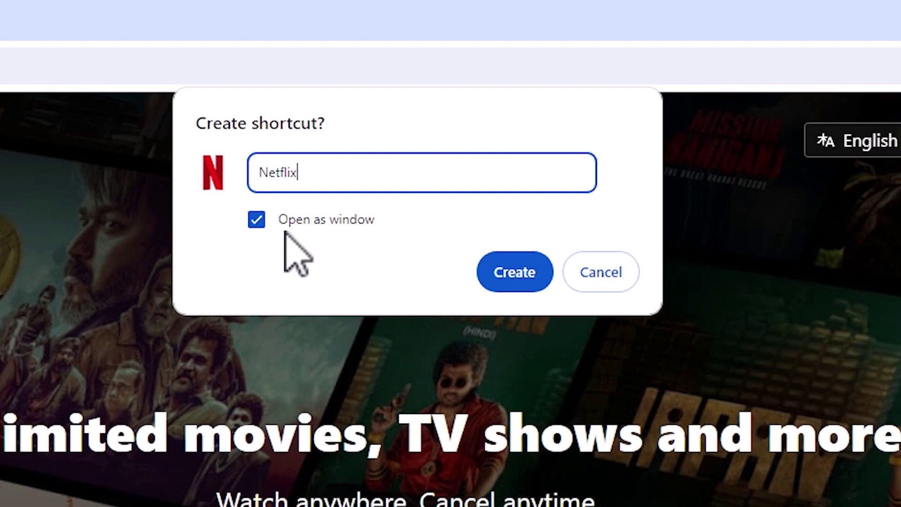
pyautogui.click(530, 278)
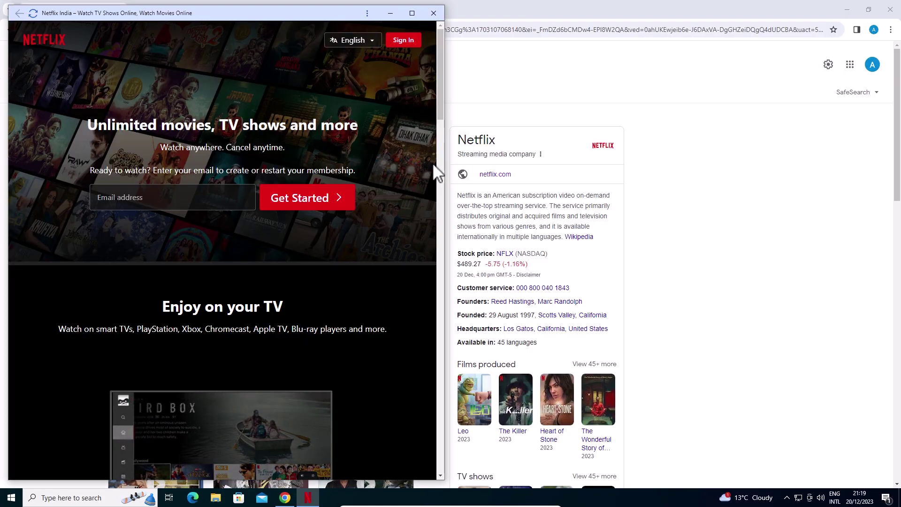
# - Close the Netflix app window and minimize Chrome to reveal the desktop shortcut
pyautogui.click(434, 15)
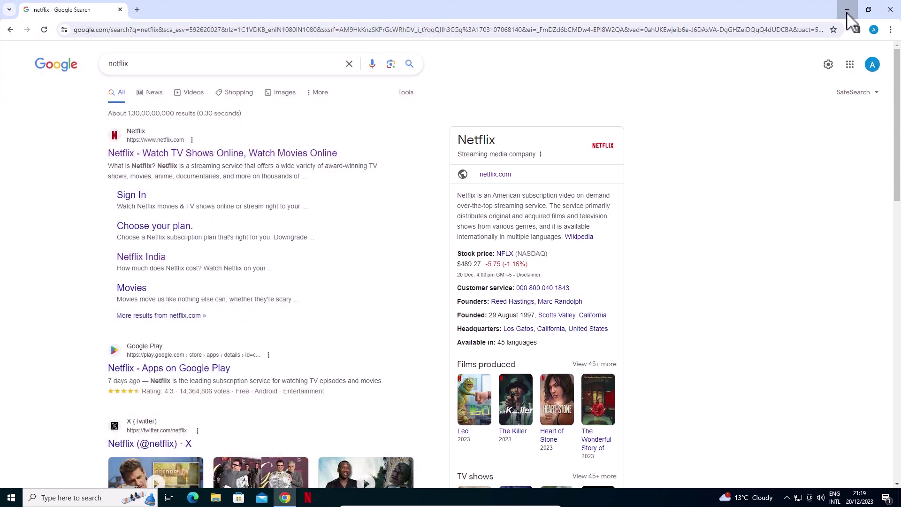
pyautogui.click(848, 10)
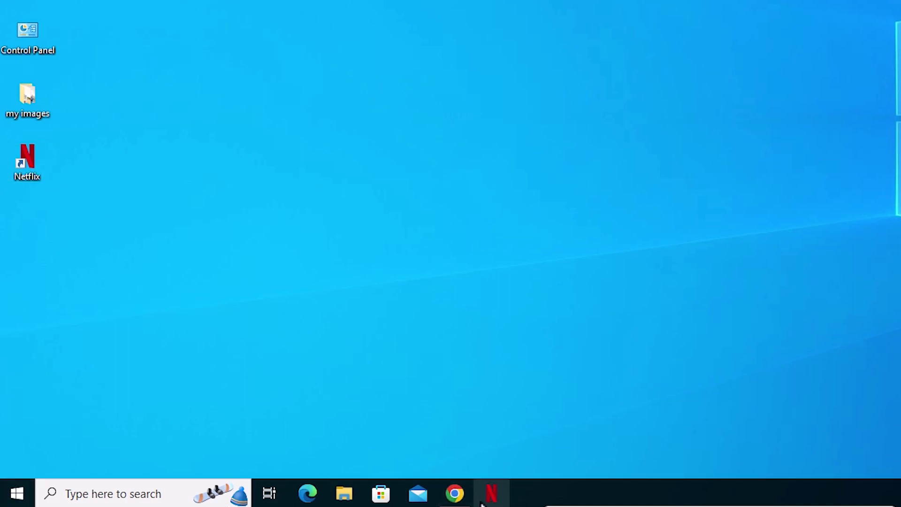
pyautogui.press('super')
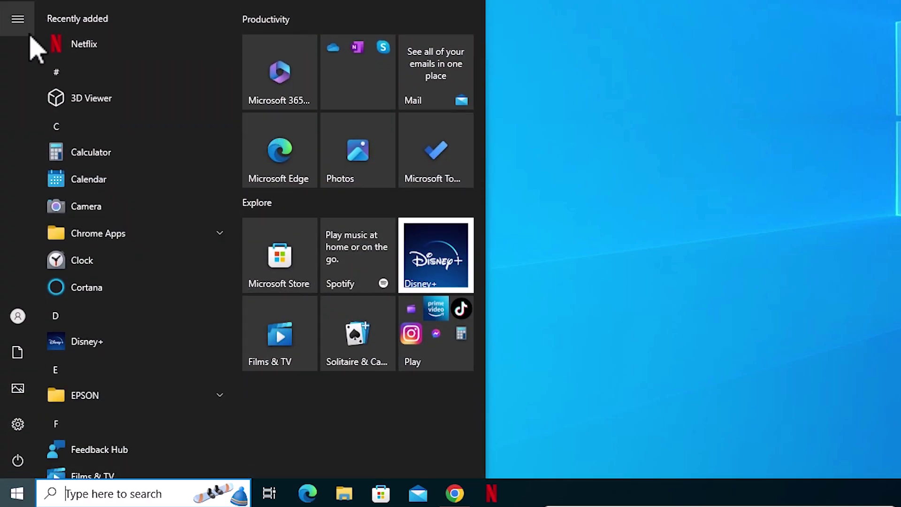
pyautogui.click(114, 51)
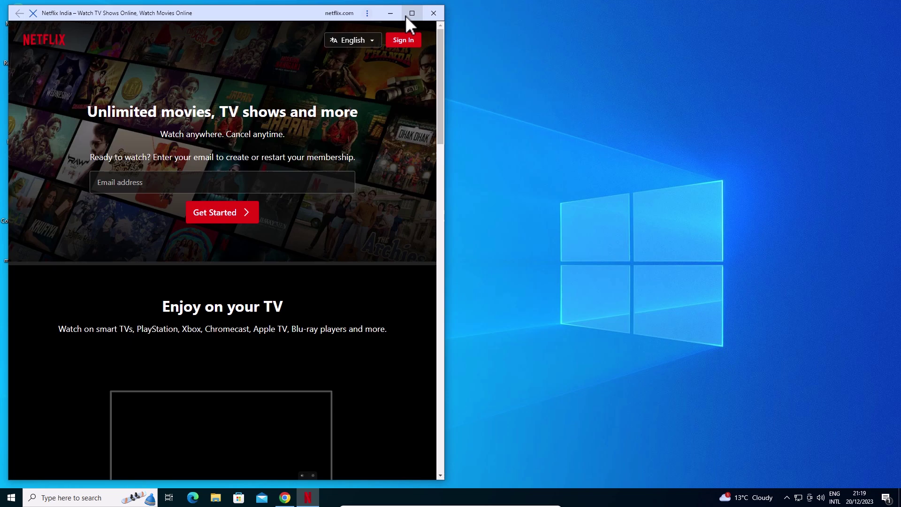
pyautogui.click(412, 13)
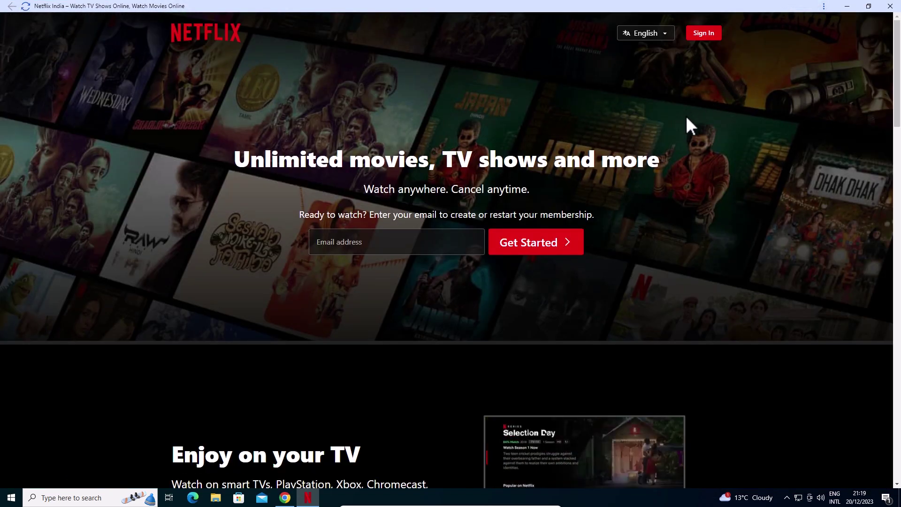
# - Uninstall Netflix from the app's menu and confirm Remove without deleting Chrome data
pyautogui.click(891, 7)
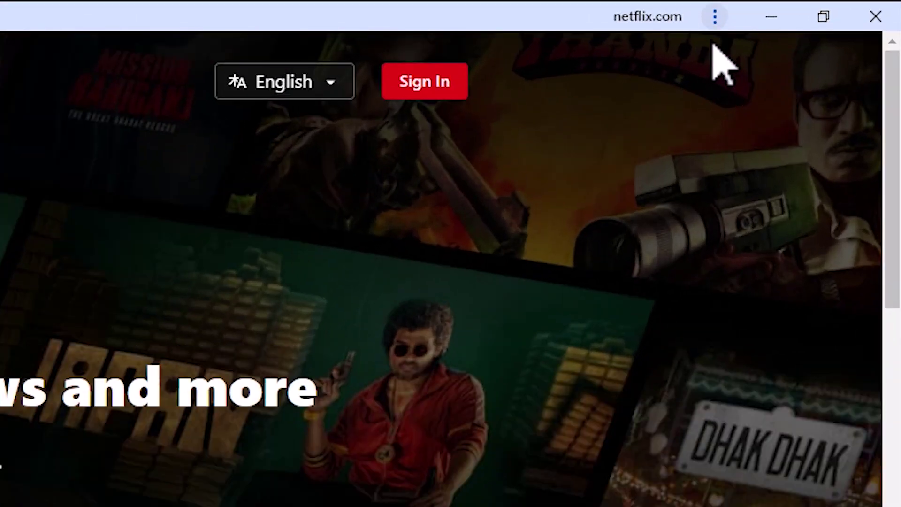
pyautogui.click(716, 17)
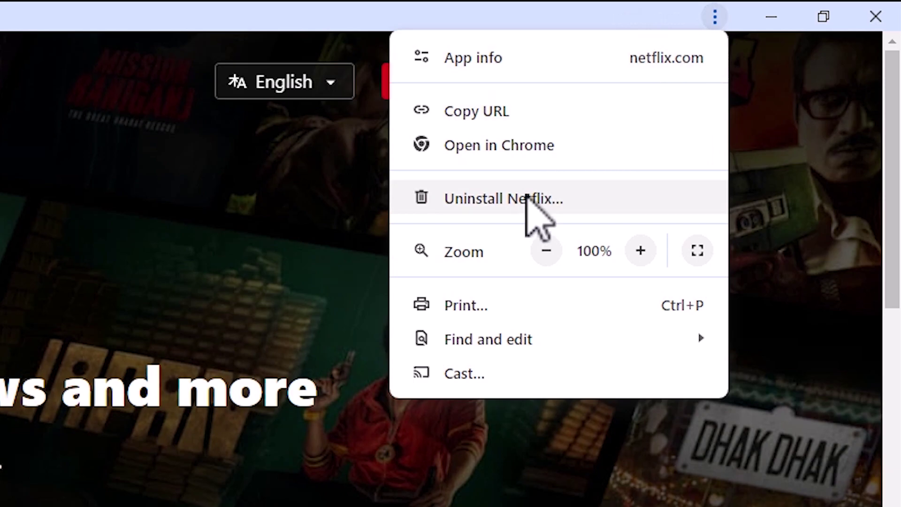
pyautogui.click(526, 198)
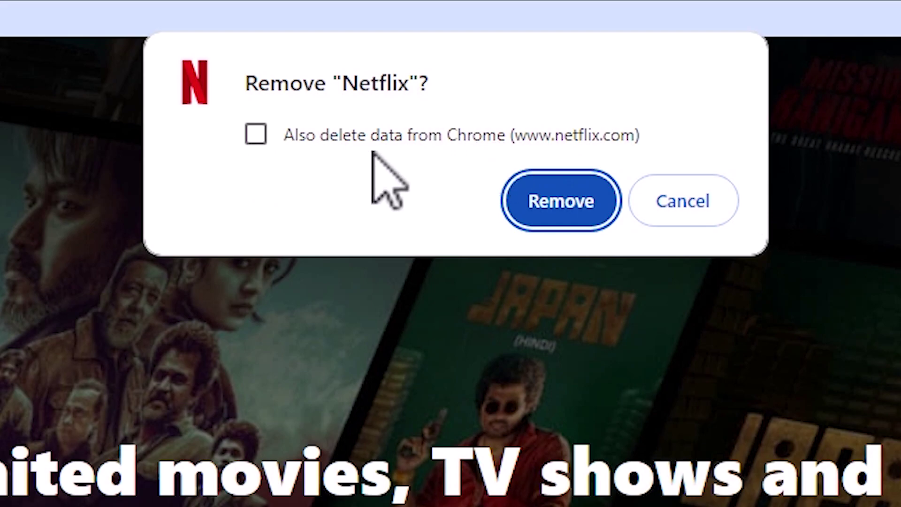
pyautogui.click(574, 213)
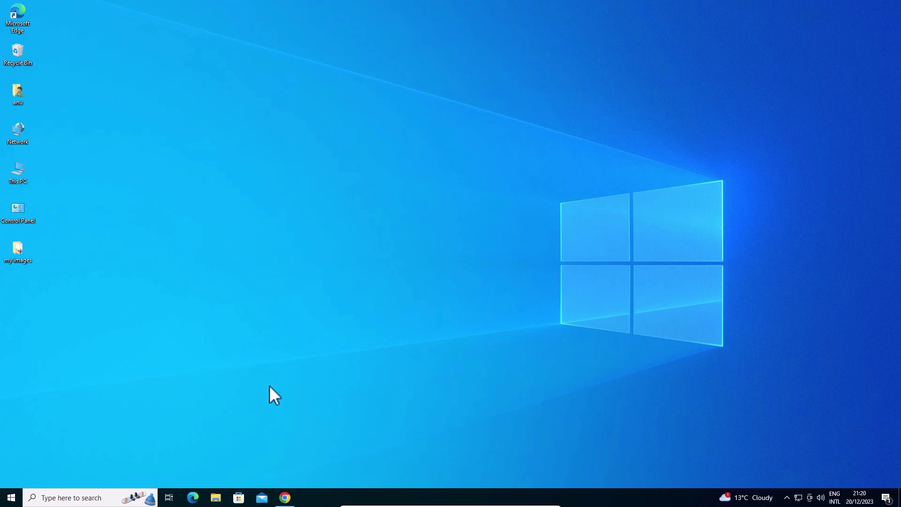